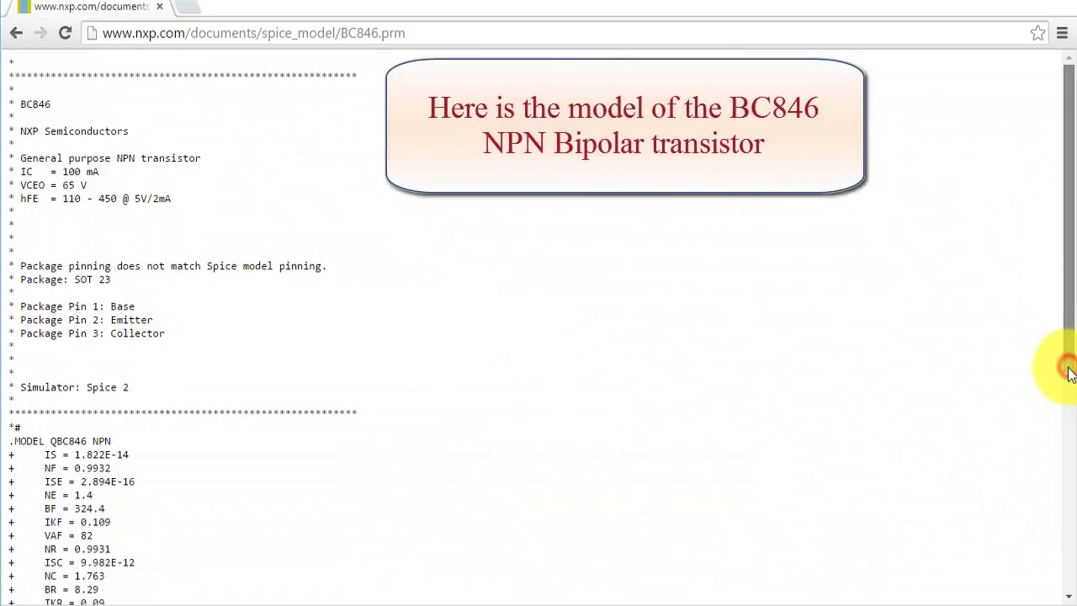
Scroll the NXP BC846.prm model page so the full QBC846 NPN parameter listing is readable.
mouse_move(1069, 375)
left_mouse_down()
mouse_move(1052, 445)
mouse_move(1060, 596)
mouse_move(1053, 353)
mouse_move(1073, 356)
left_mouse_up()
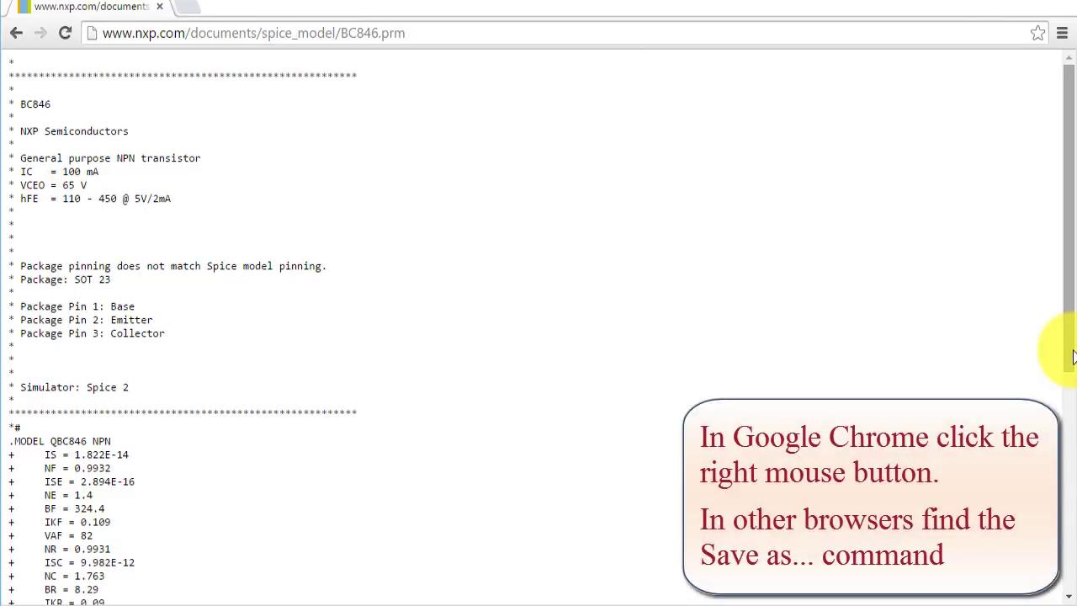
Save the BC846 model page as BC846.cir with the file type set to All Files.
right_click(750, 218)
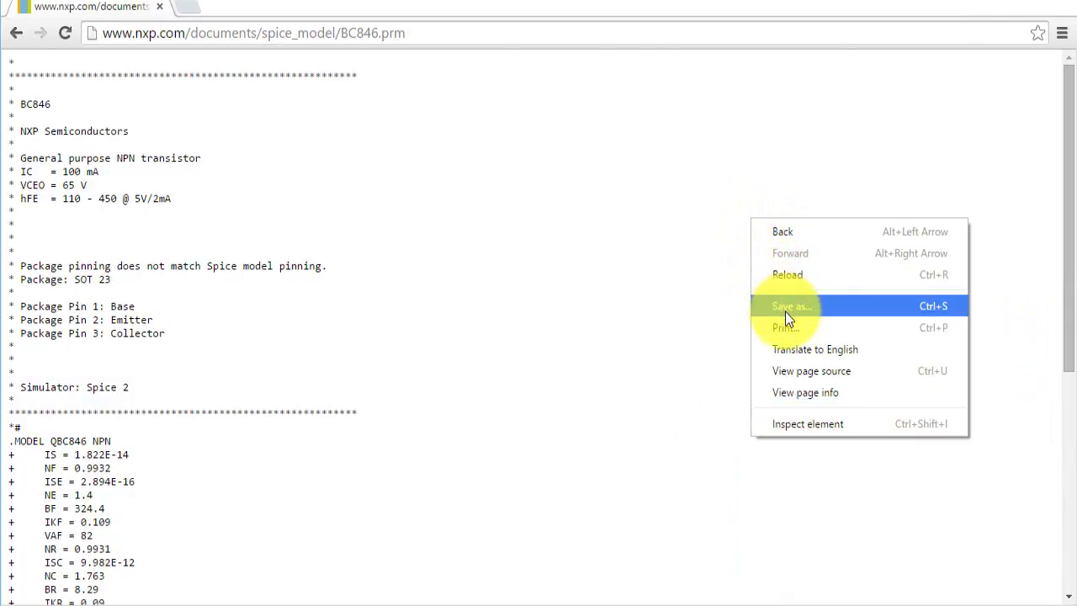
left_click(785, 308)
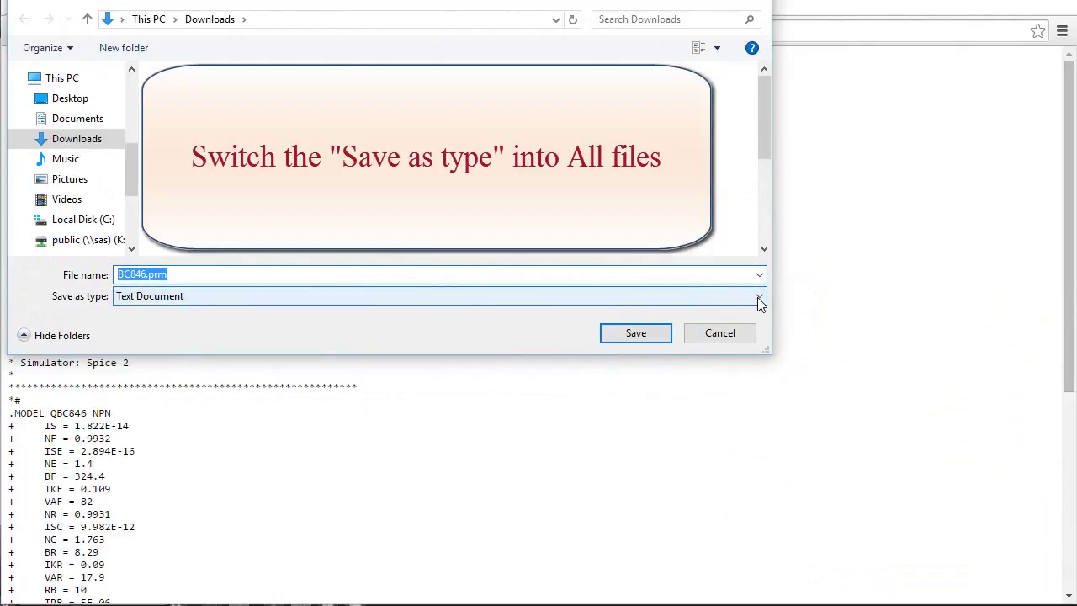
left_click(757, 297)
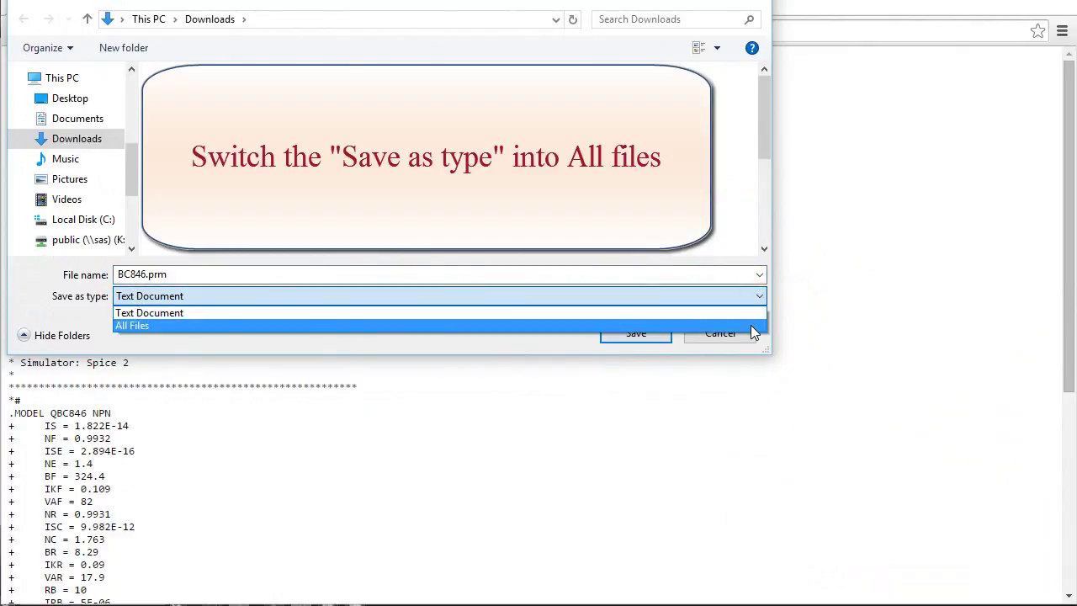
left_click(751, 325)
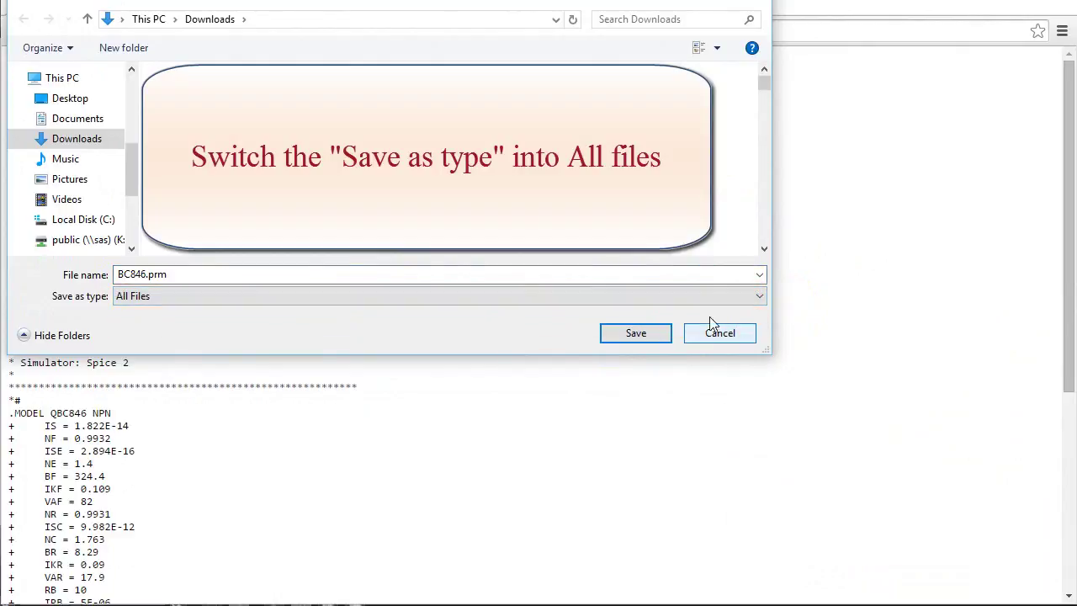
left_click(205, 274)
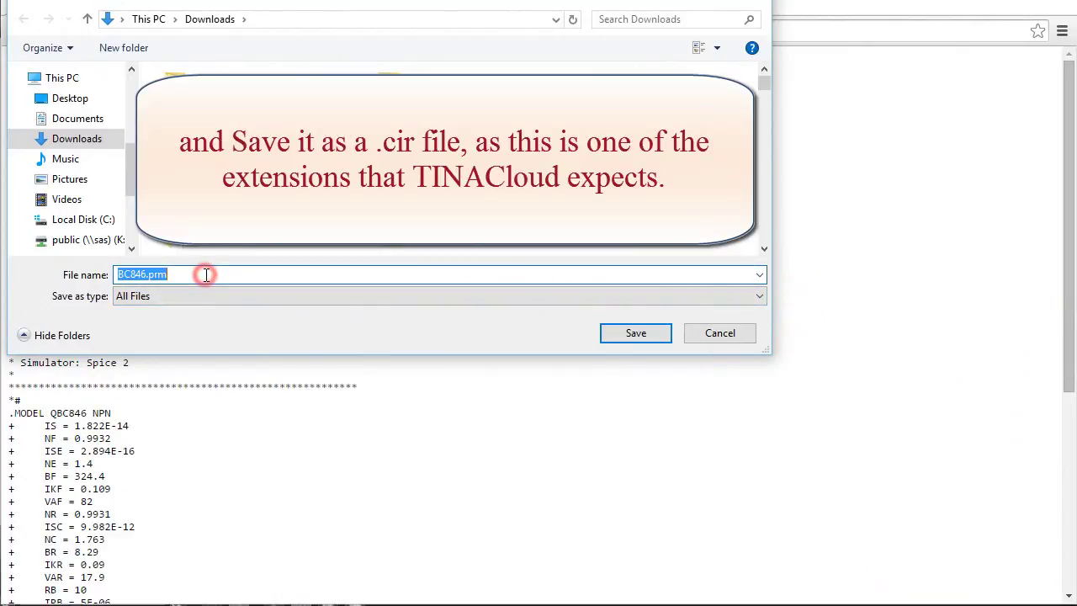
left_click(205, 275)
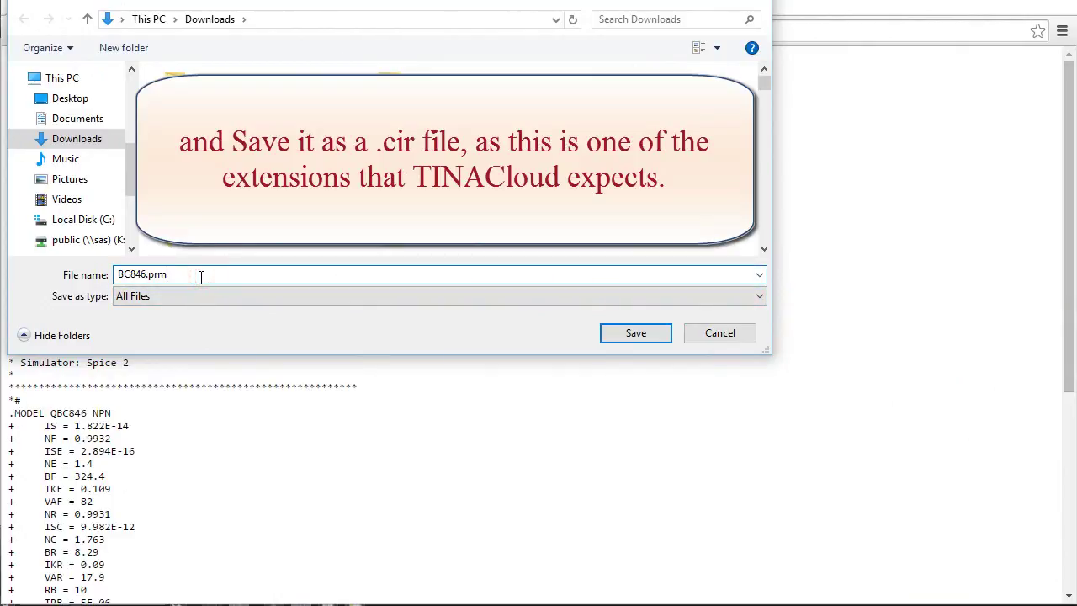
key("BackSpace")
key("BackSpace")
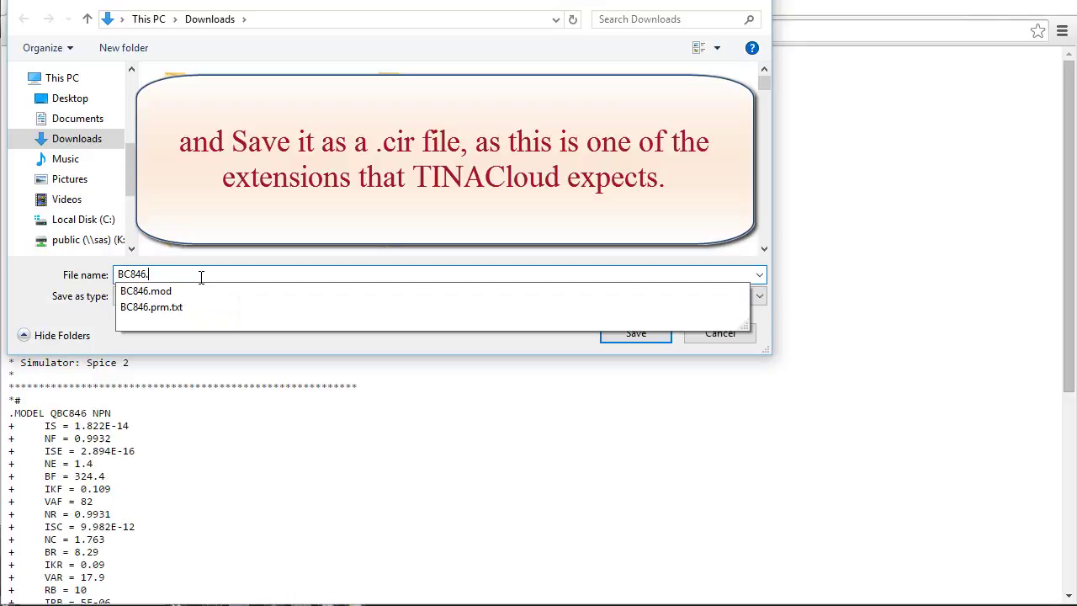
type("ci")
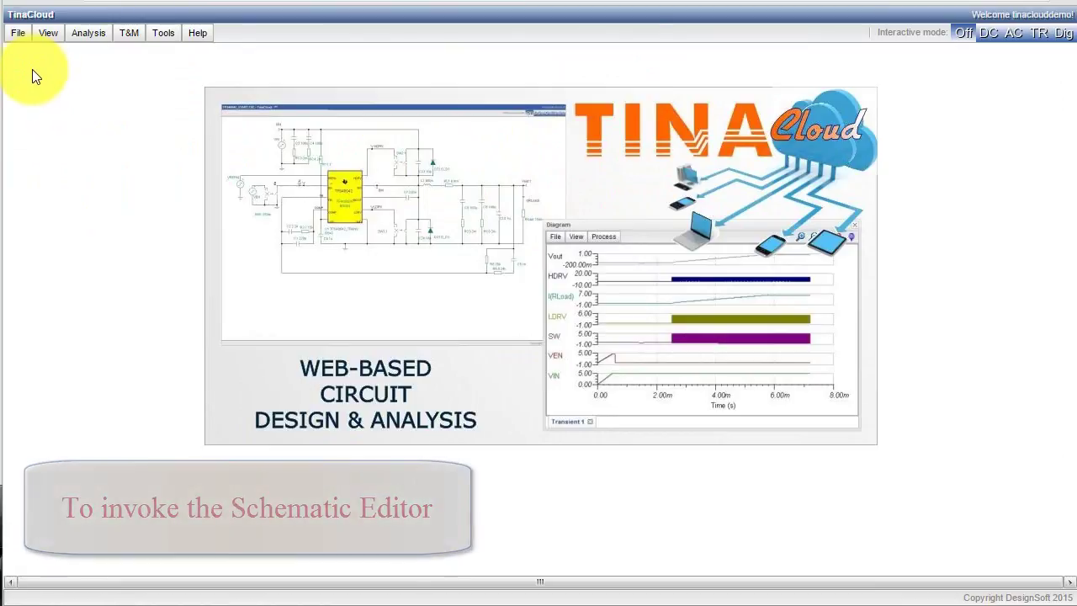
Create a new blank schematic from the File menu.
left_click(18, 40)
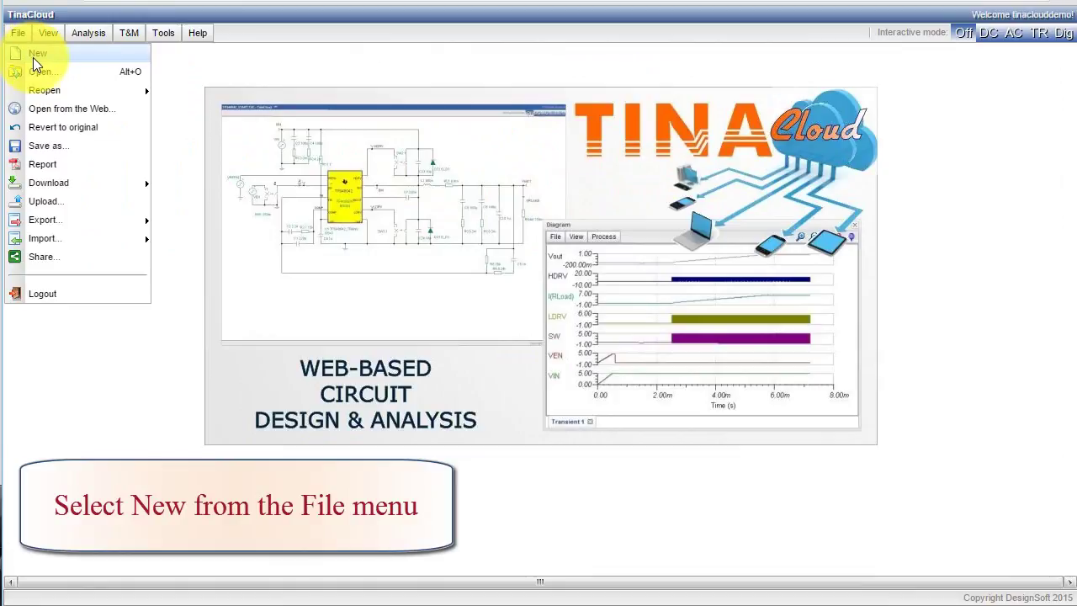
left_click(34, 57)
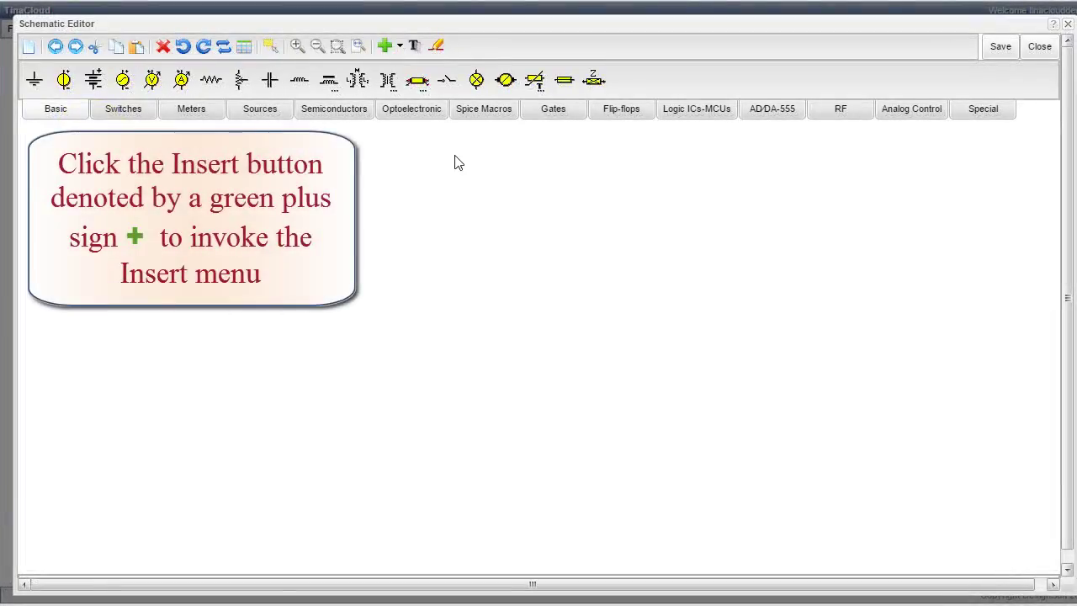
Start a macro upload named BC846, with BC846.cir chosen as its source file.
left_click(401, 48)
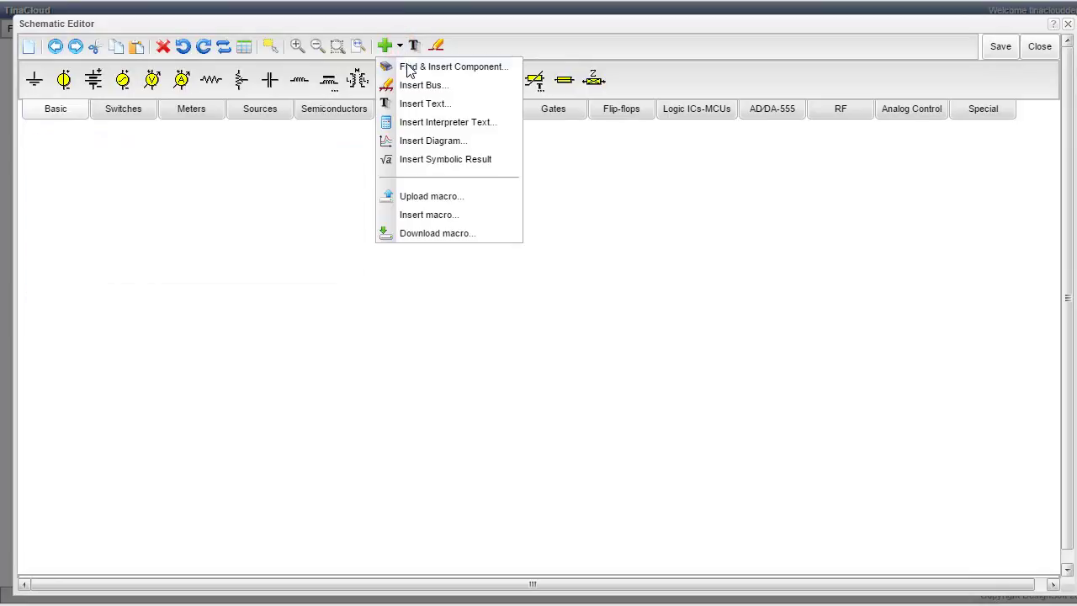
left_click(457, 202)
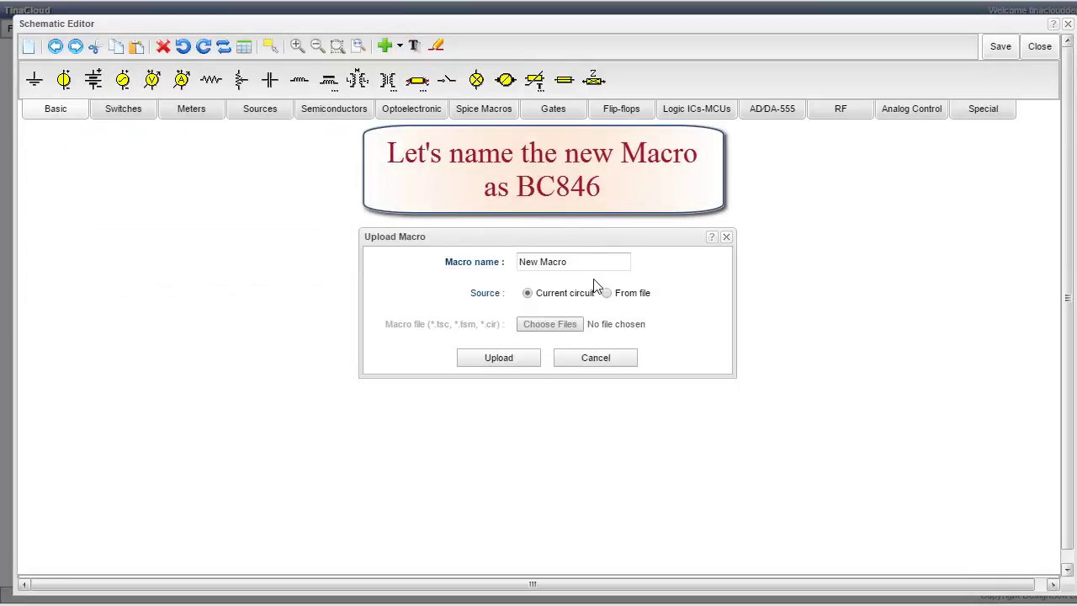
left_click_drag(584, 262, 517, 262)
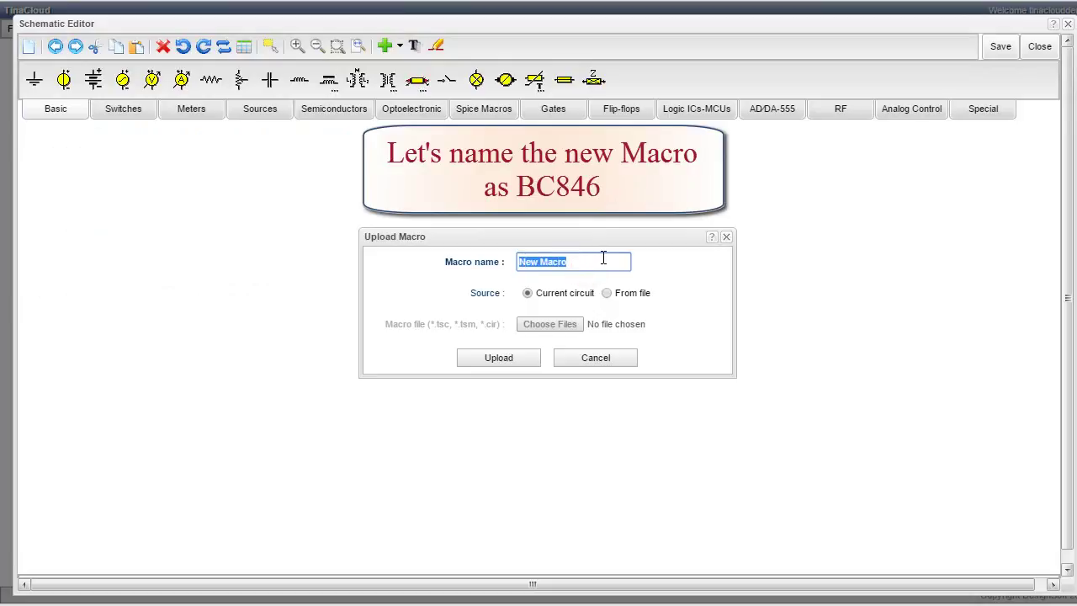
type("BC846")
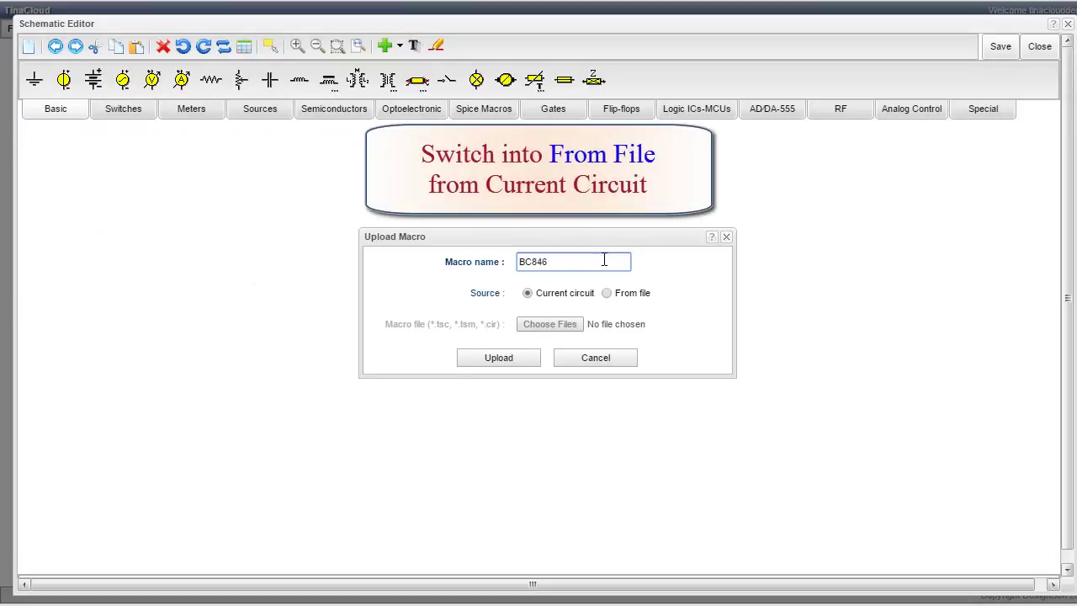
left_click(607, 294)
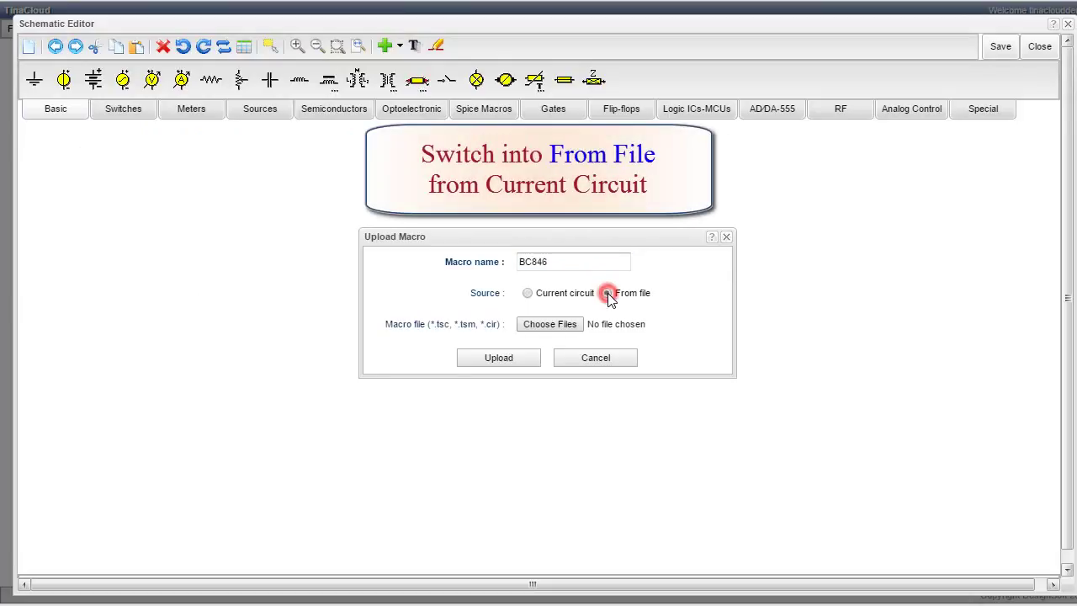
left_click(560, 327)
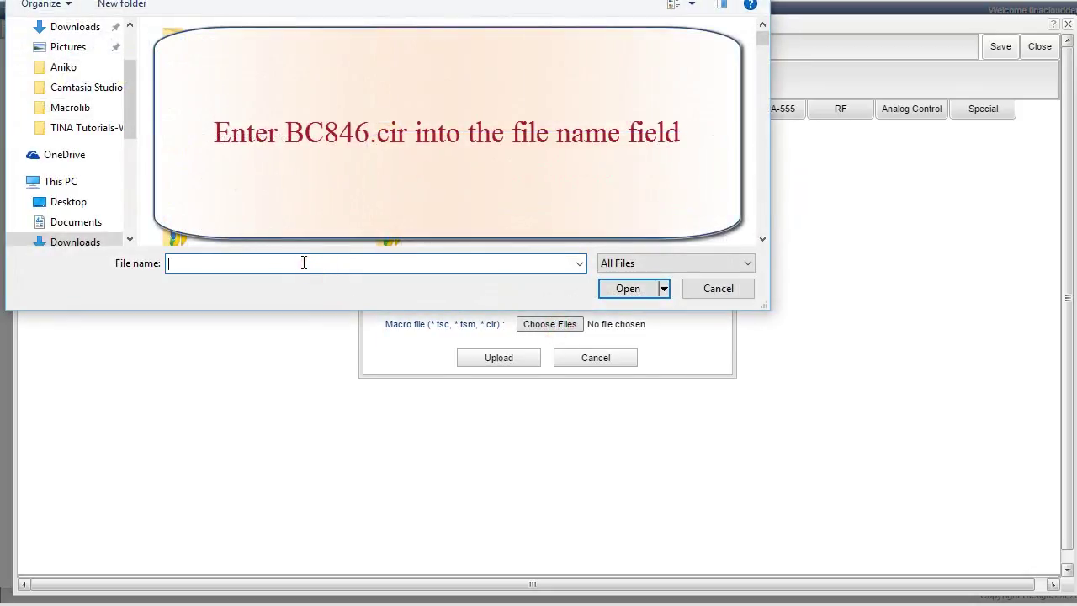
type("bc")
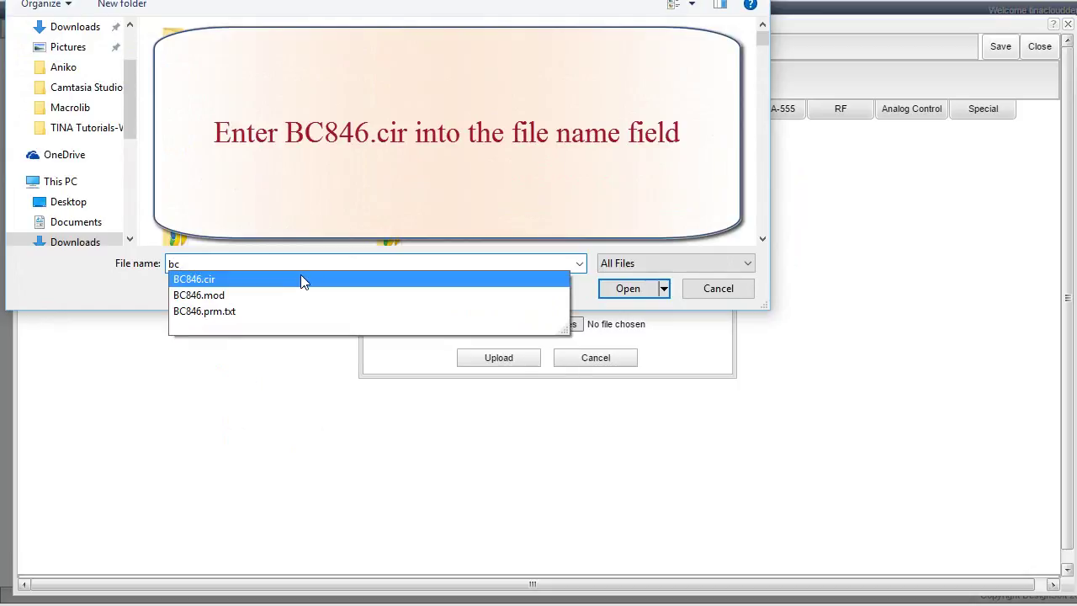
left_click(300, 278)
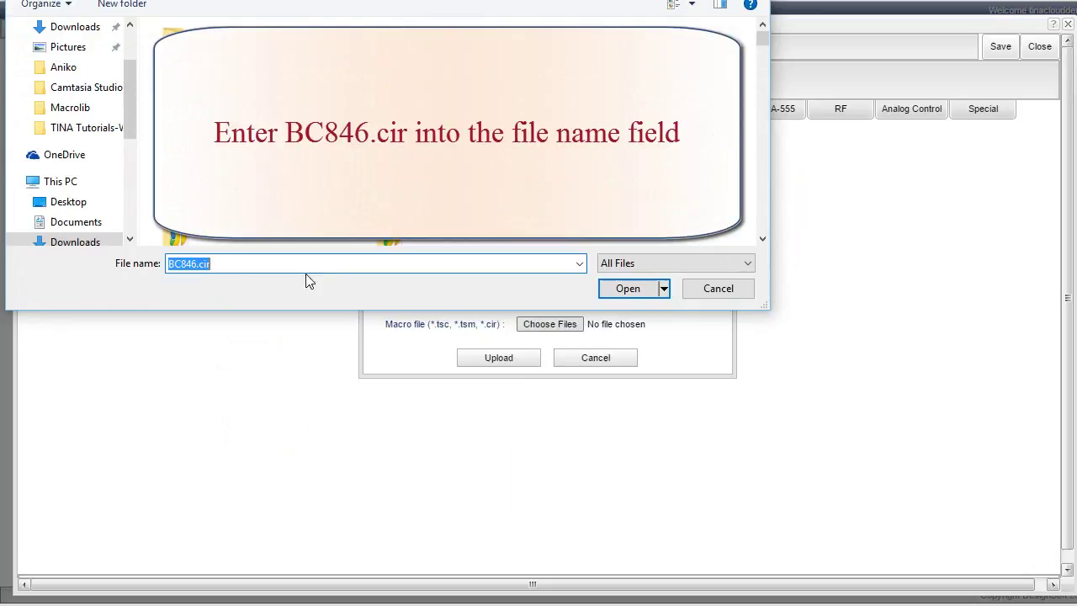
left_click(613, 291)
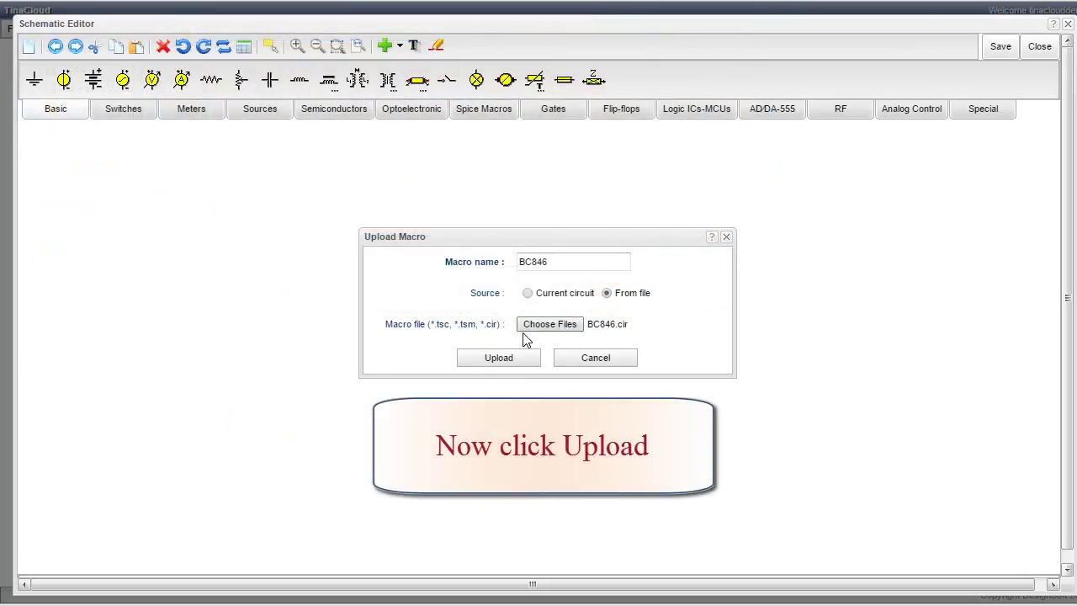
Upload the BC846 macro and acknowledge the 'Macro uploaded!' message.
left_click(498, 358)
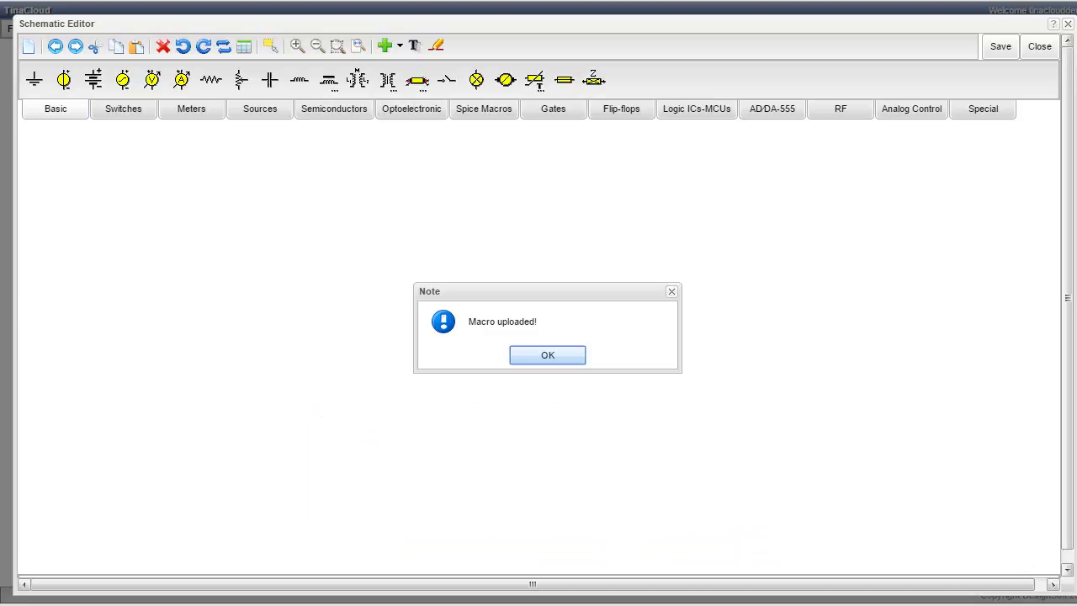
left_click(547, 355)
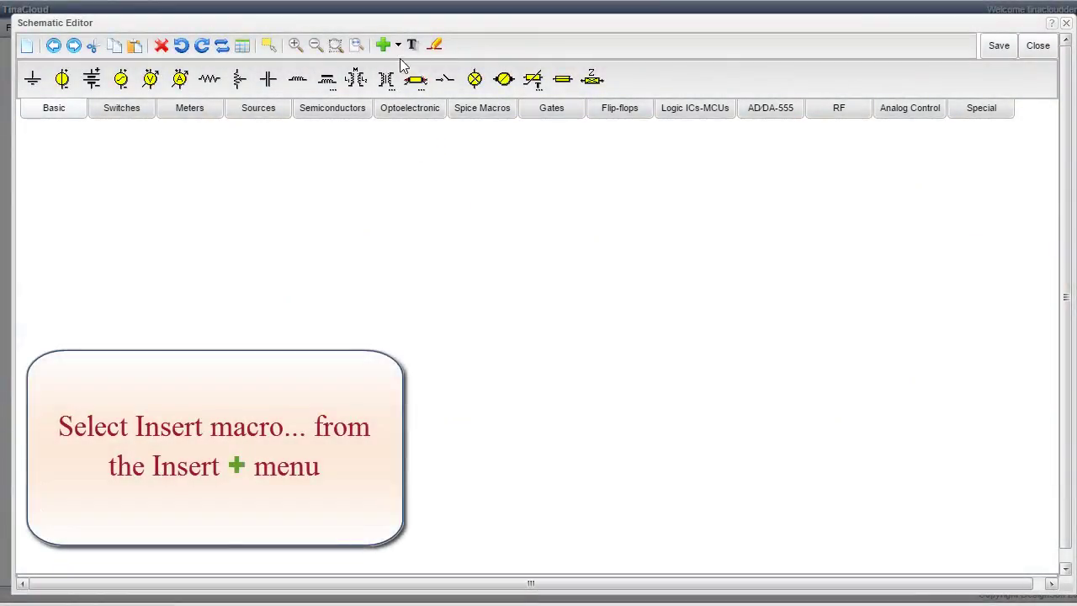
Insert the BC846 user macro and place transistor T1 near the workspace centre.
left_click(399, 51)
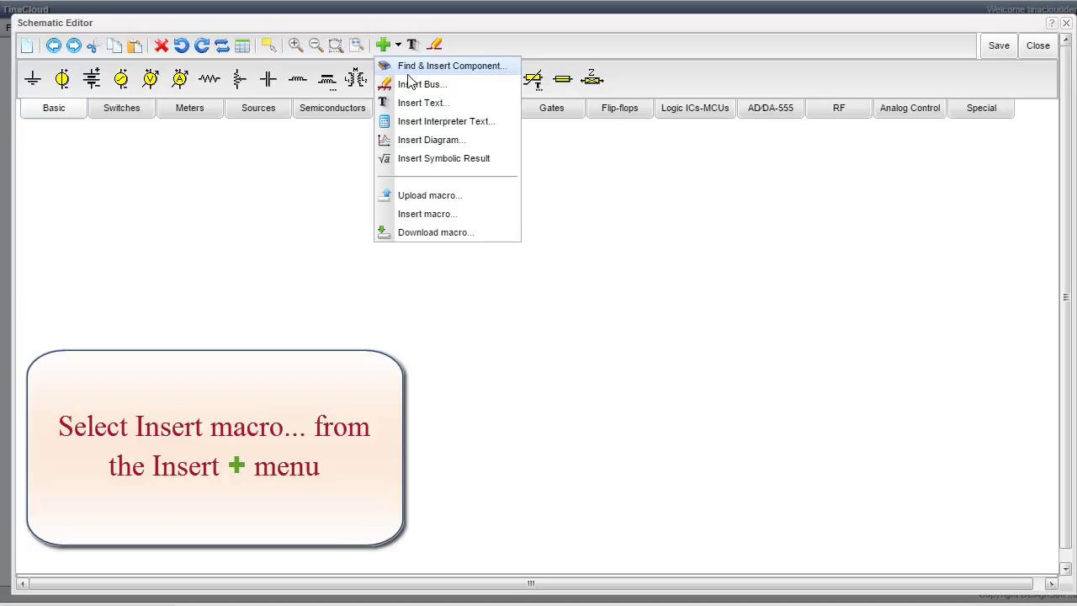
left_click(454, 216)
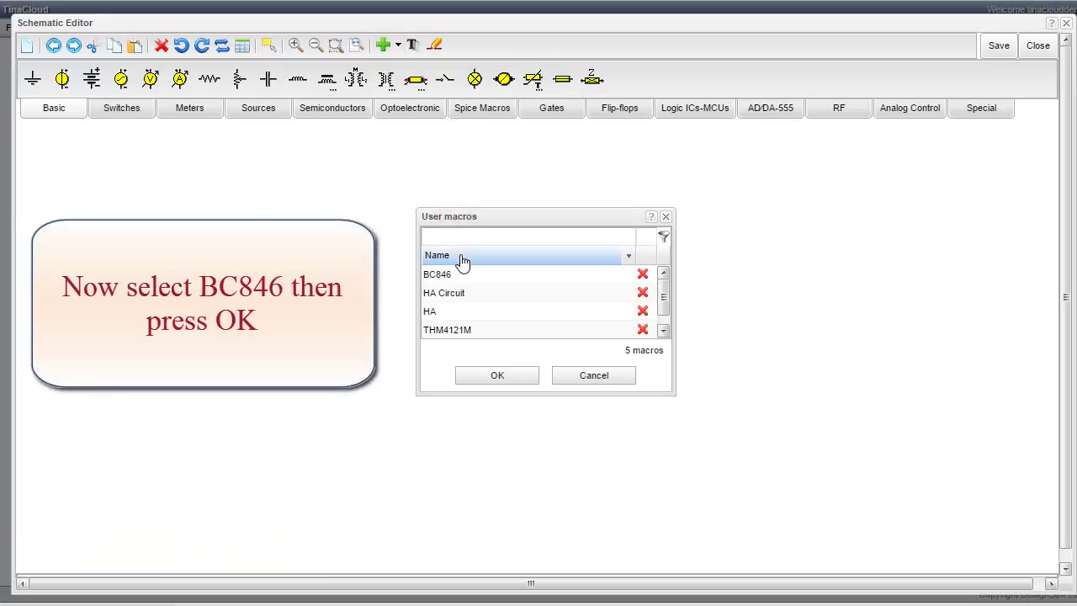
left_click(468, 282)
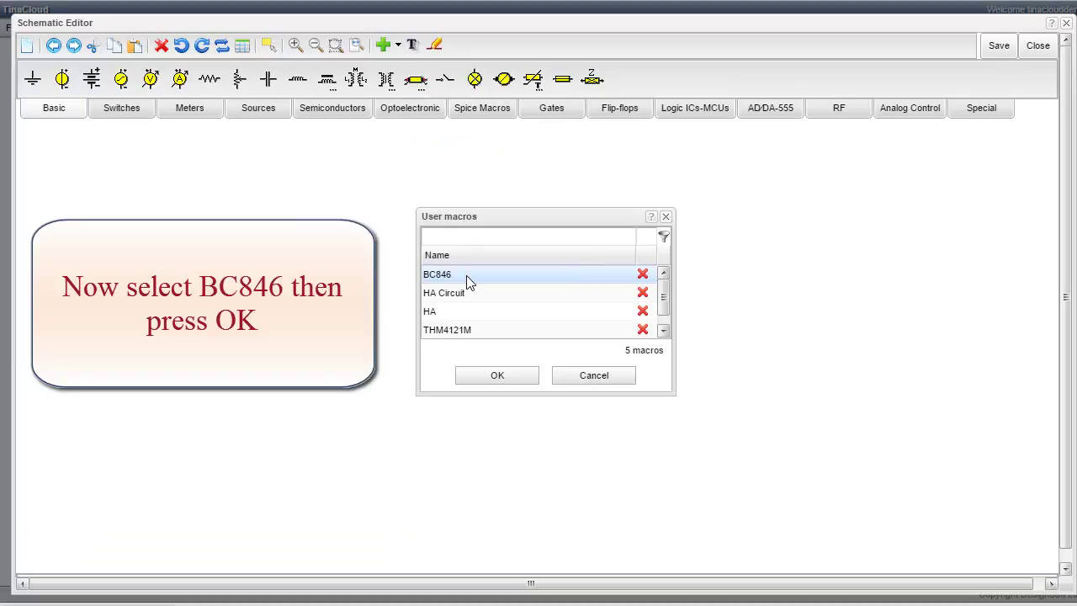
left_click(467, 278)
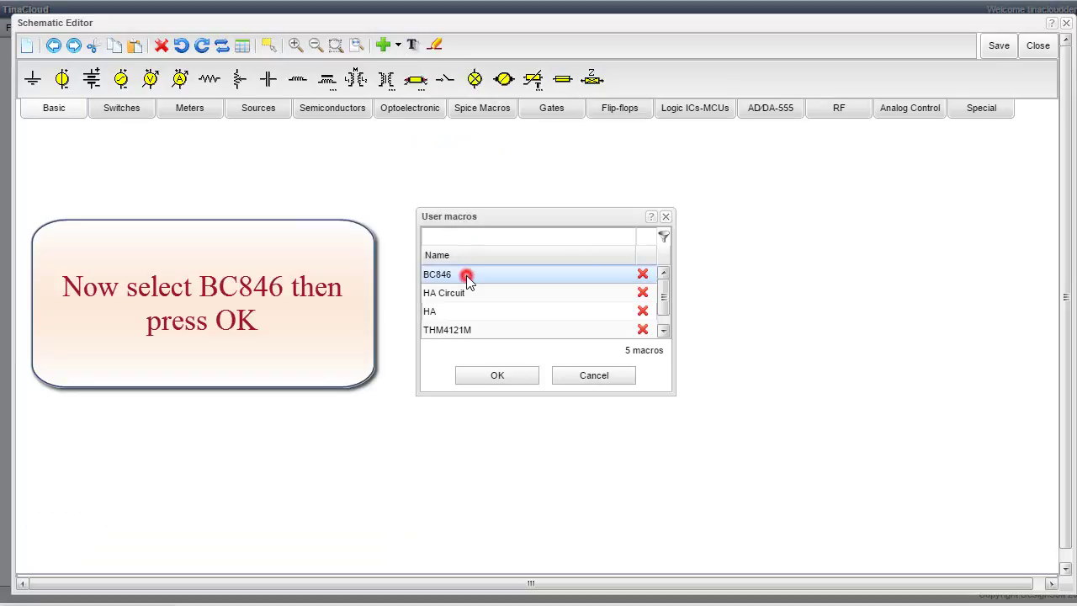
left_click(505, 381)
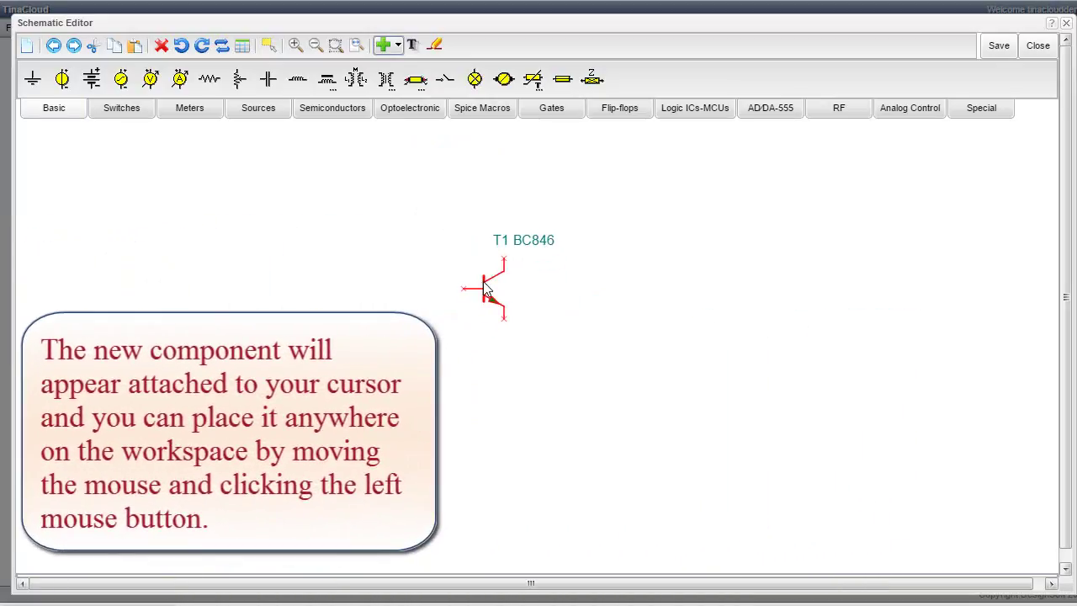
left_click(470, 253)
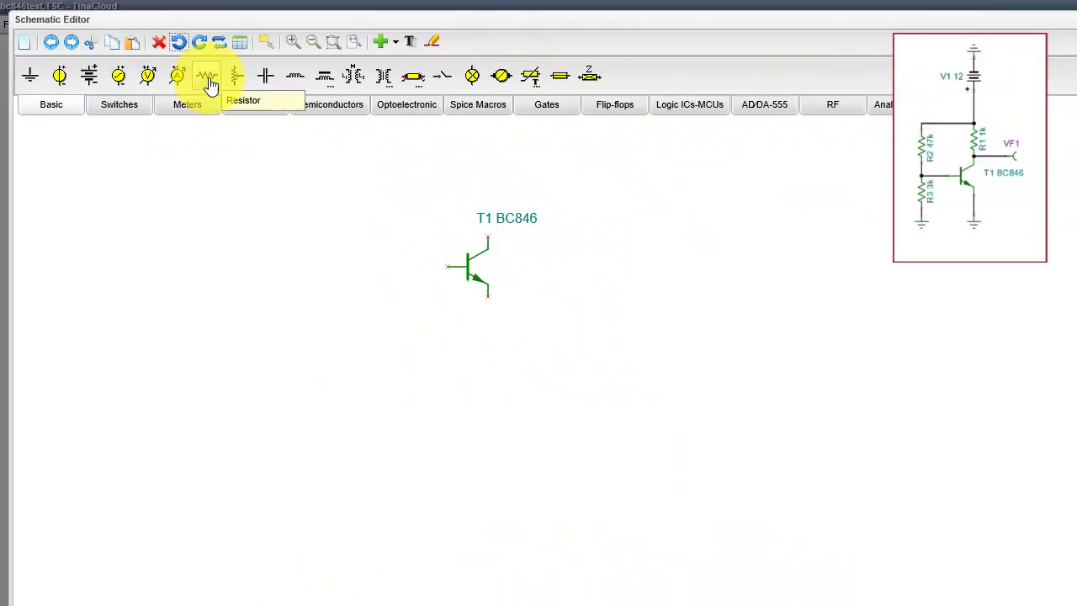
Place upright 1k resistors: R1 on the transistor's collector and R2 to its left.
left_click(209, 84)
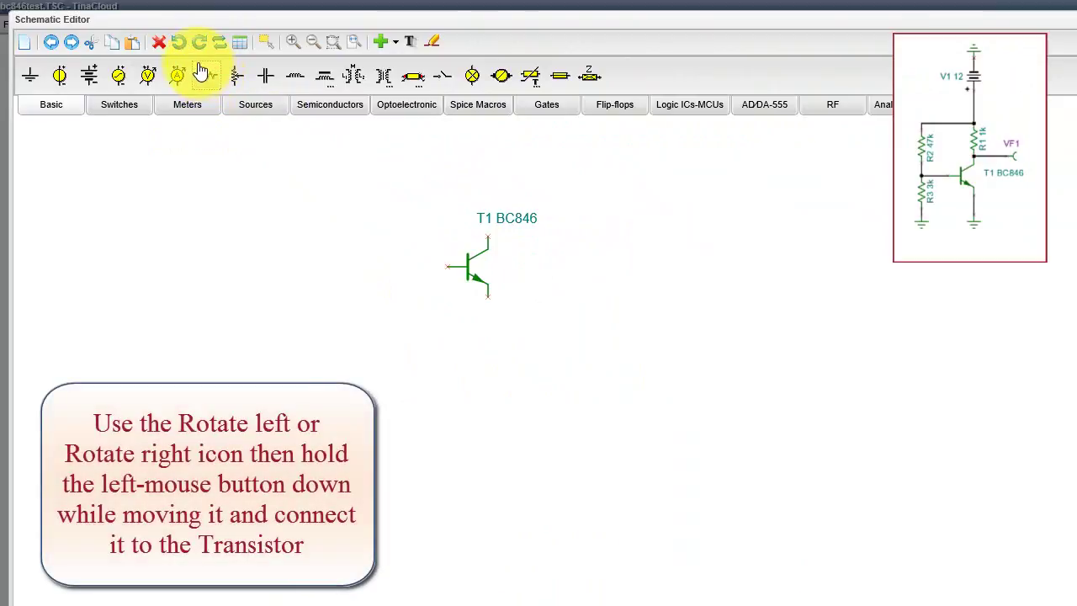
left_click(178, 46)
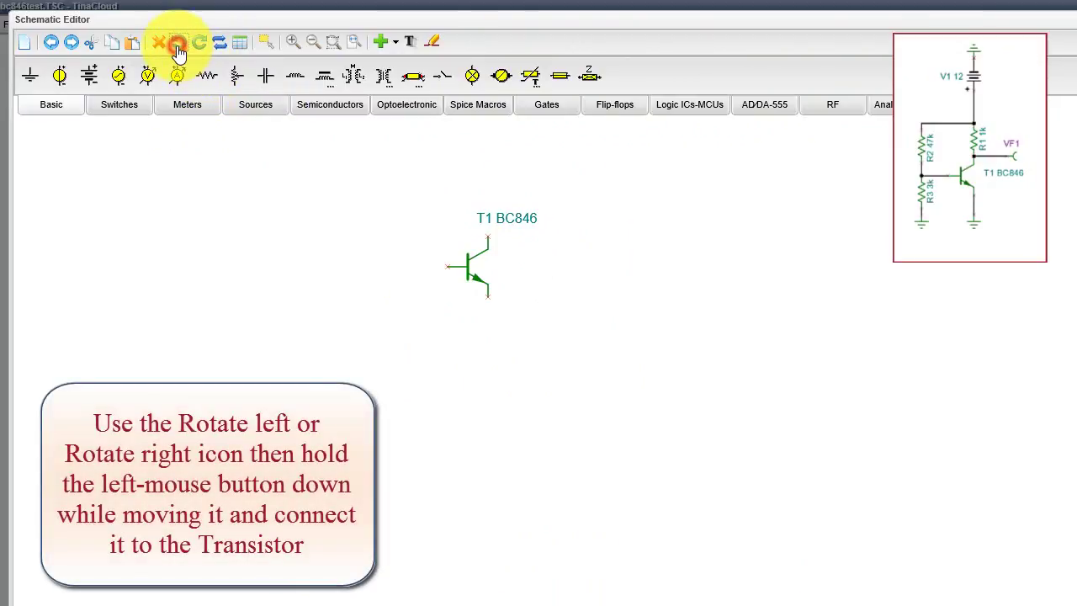
left_click_drag(443, 171, 491, 239)
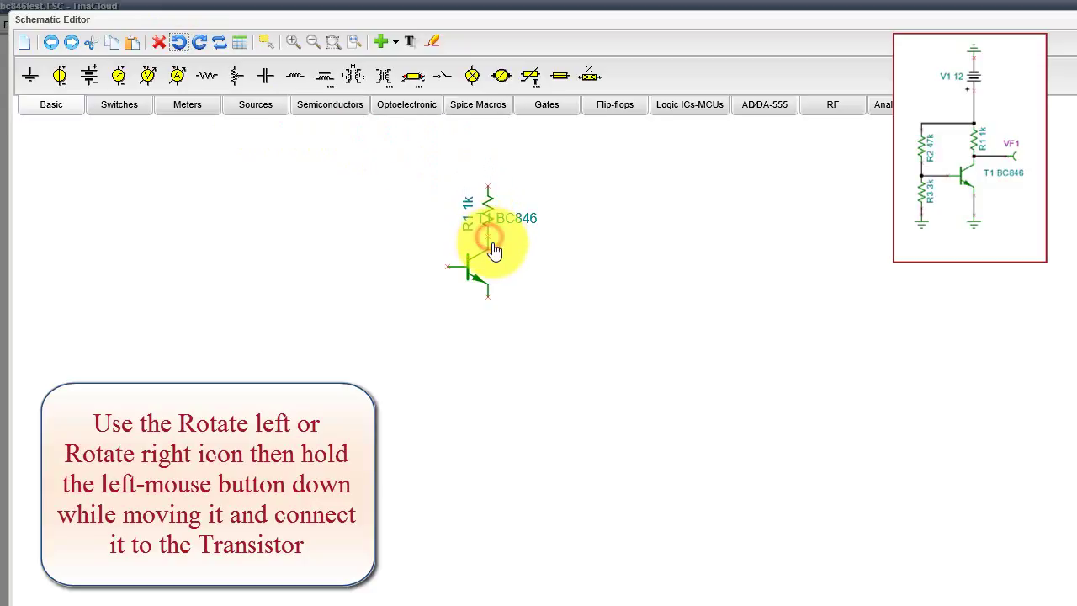
left_click(209, 78)
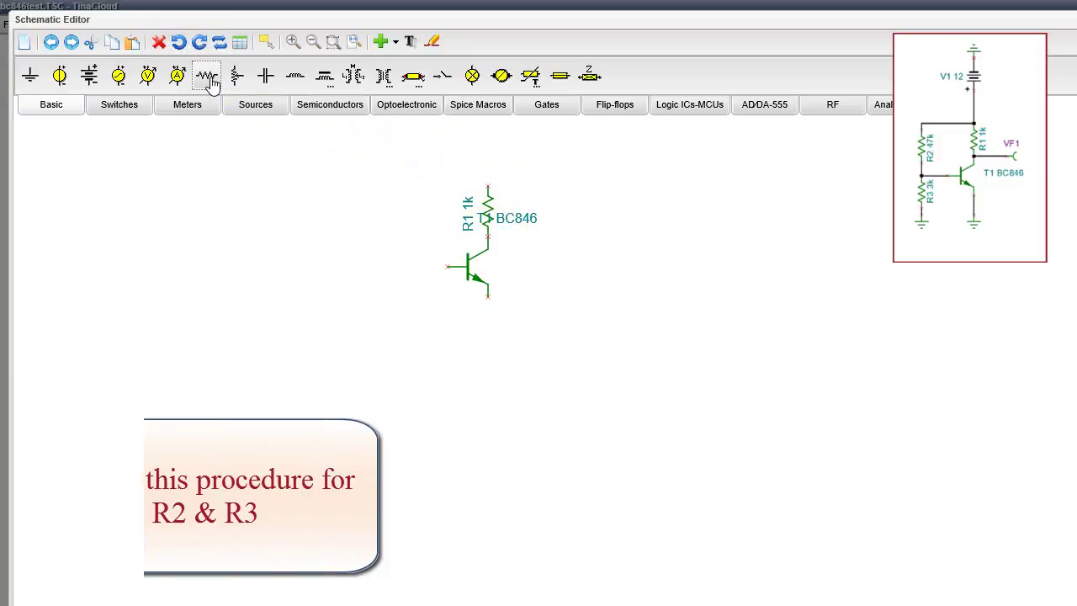
left_click(179, 44)
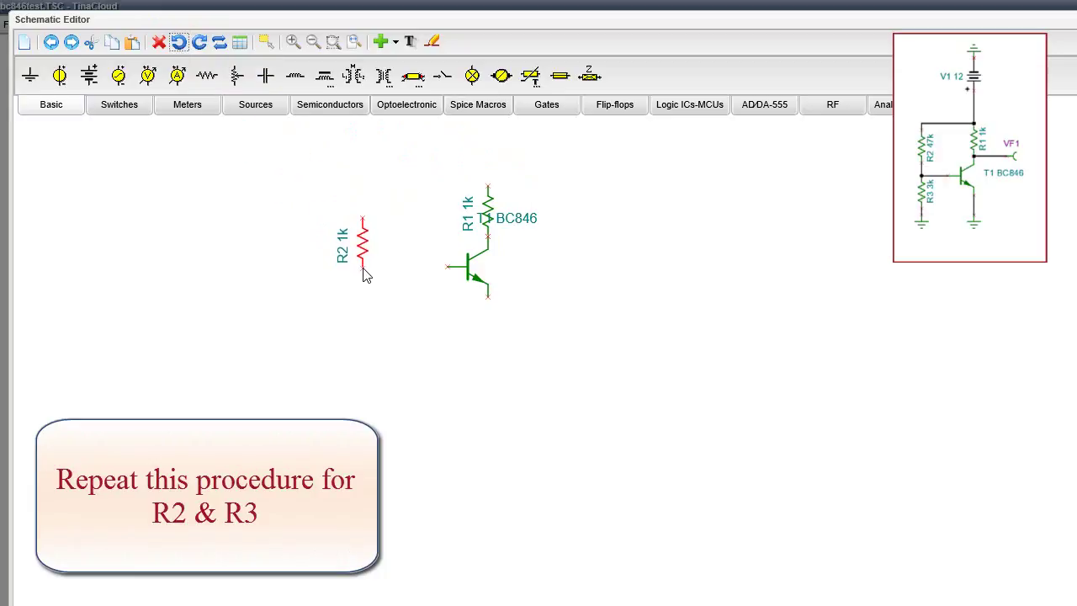
left_click(363, 273)
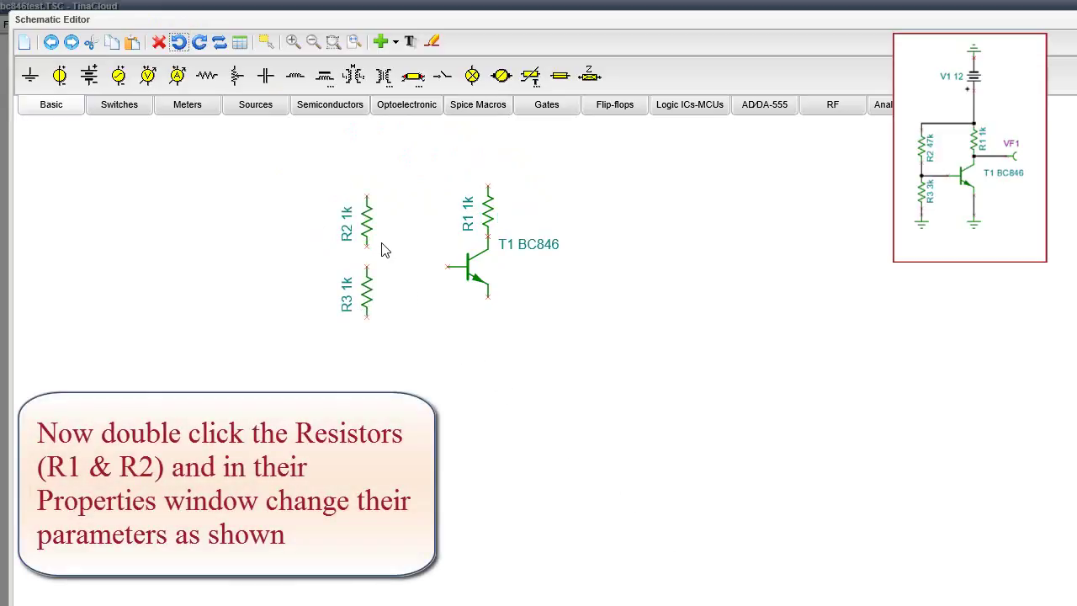
Change resistor R2's resistance to 47k.
left_click(367, 222)
double_click(367, 222)
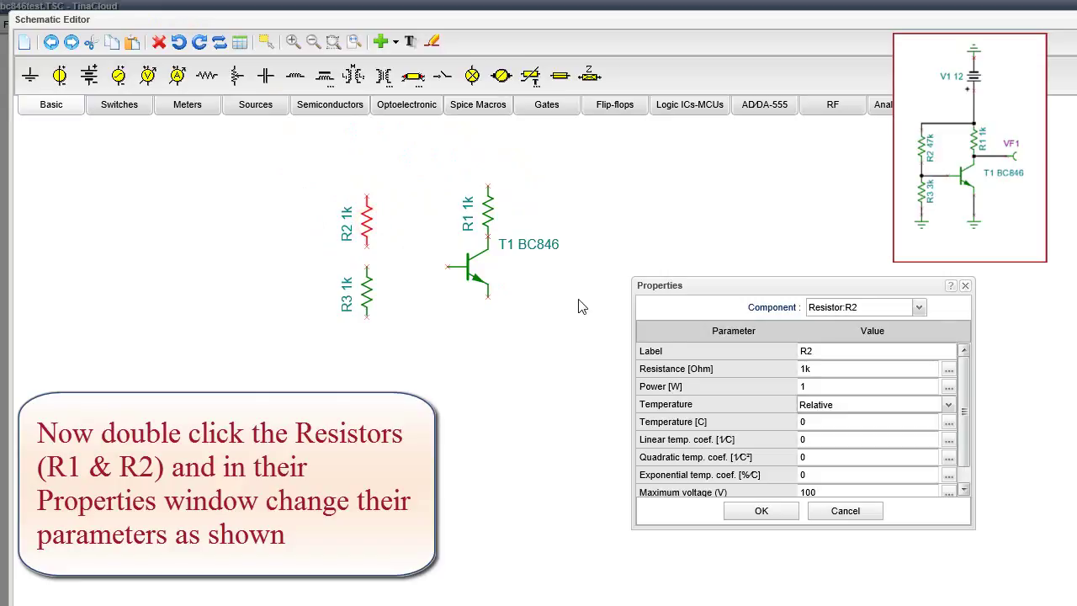
left_click(804, 369)
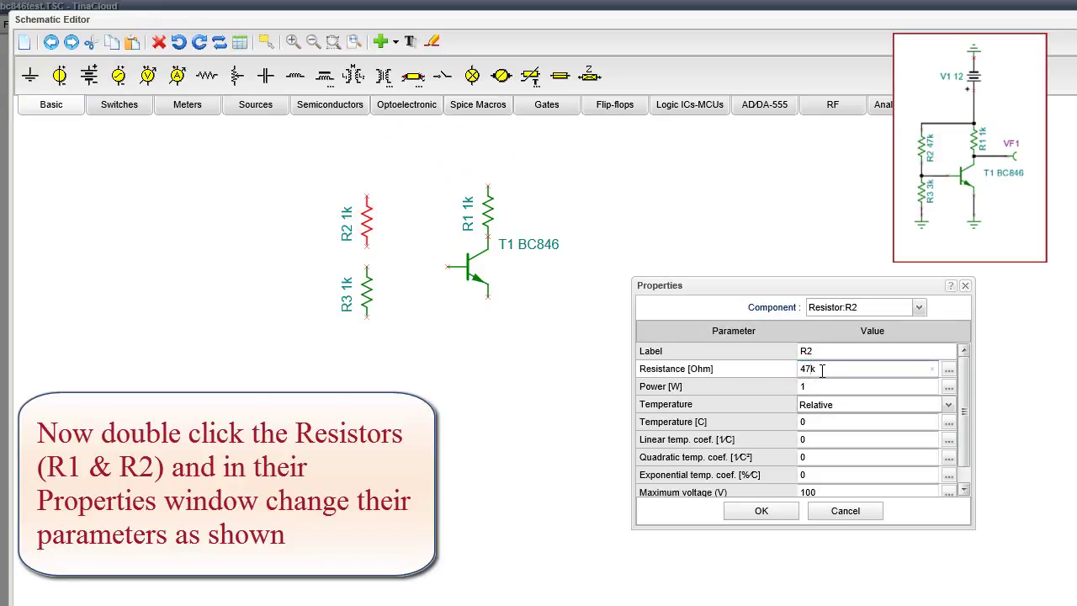
left_click(763, 511)
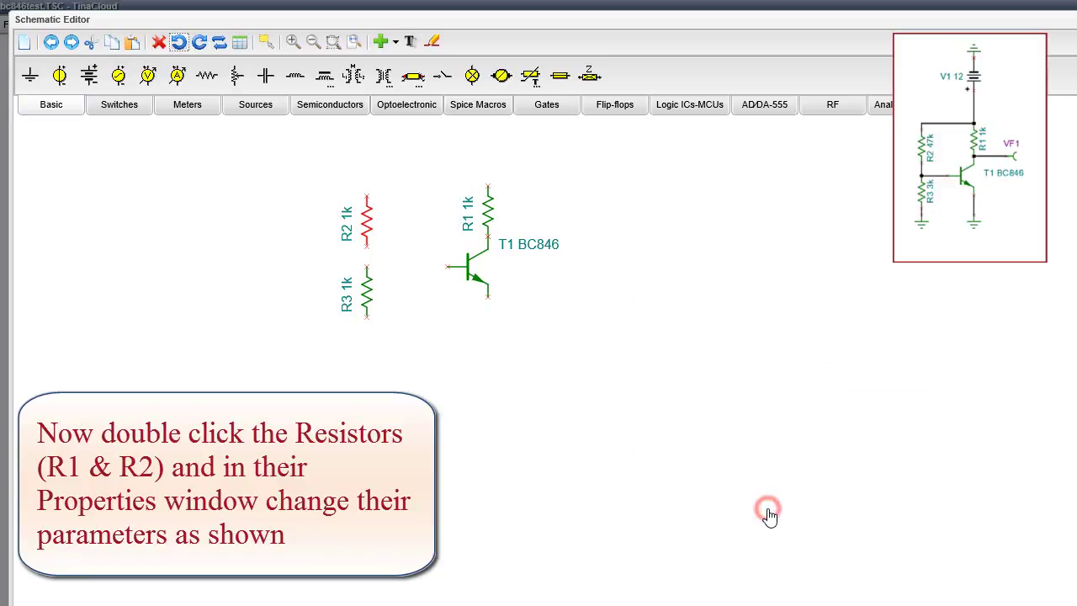
left_click(770, 515)
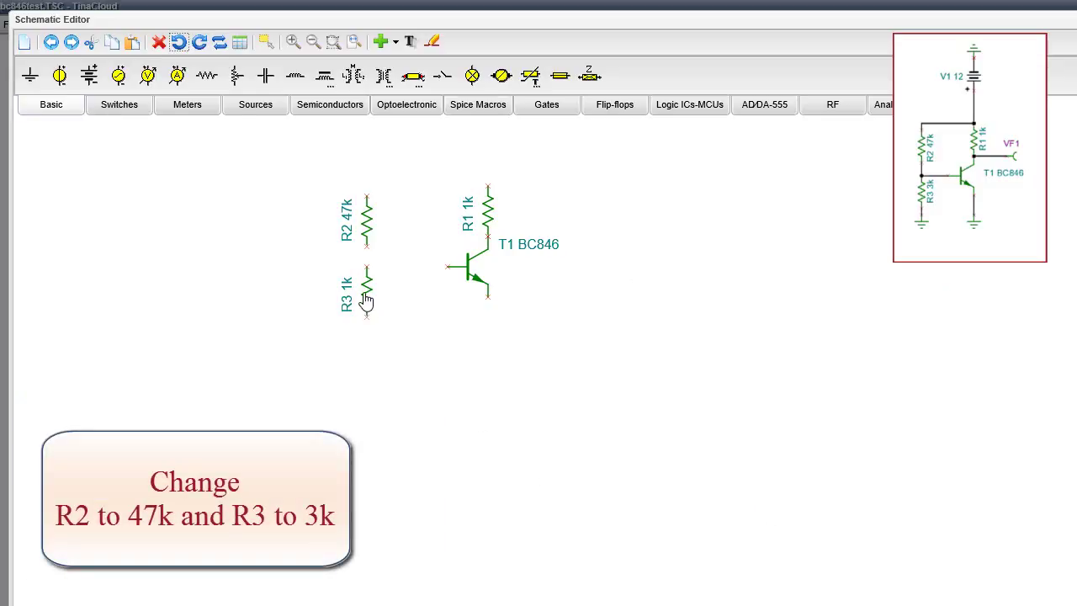
Change resistor R3's resistance from 1k to 3k.
double_click(366, 301)
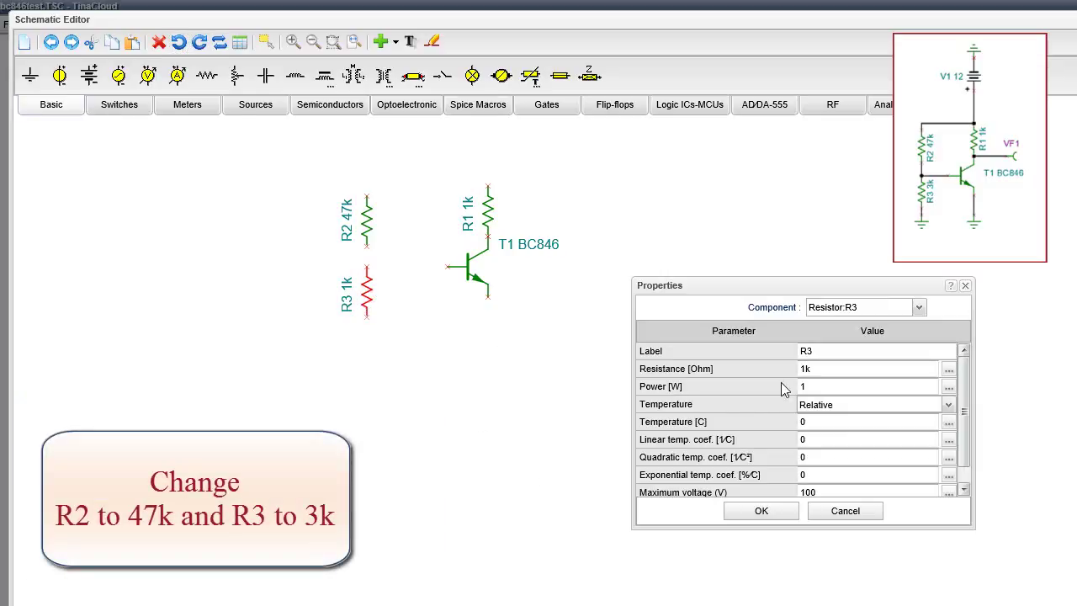
left_click(805, 368)
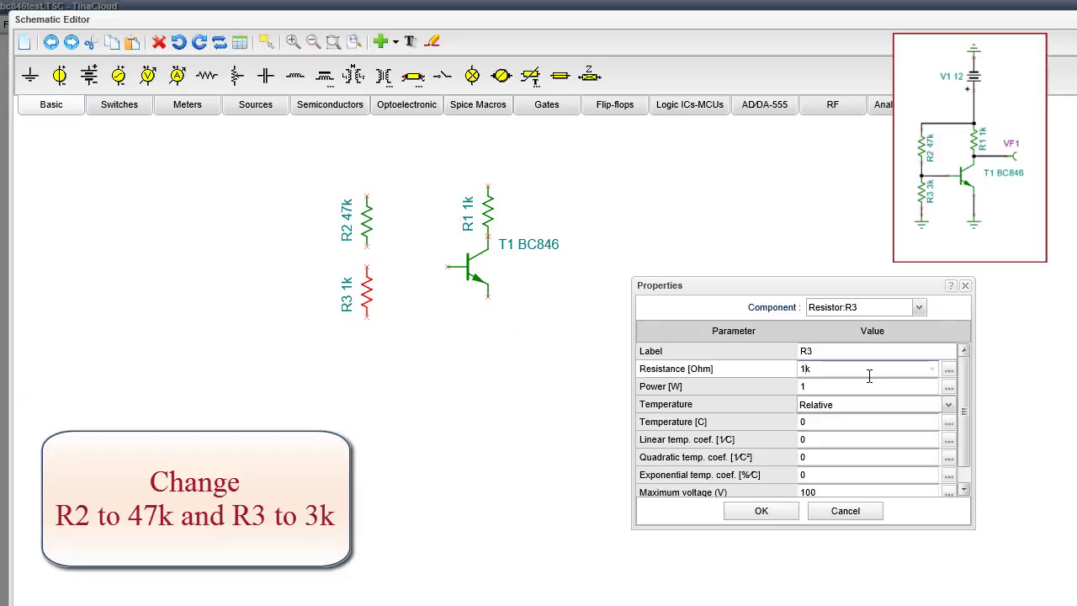
key("BackSpace")
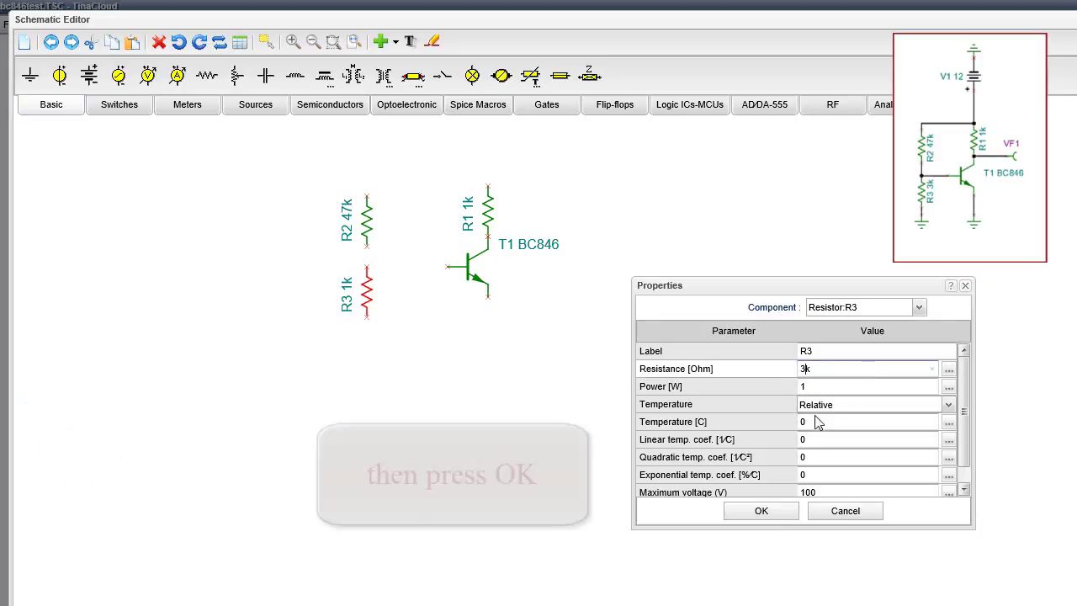
left_click(762, 512)
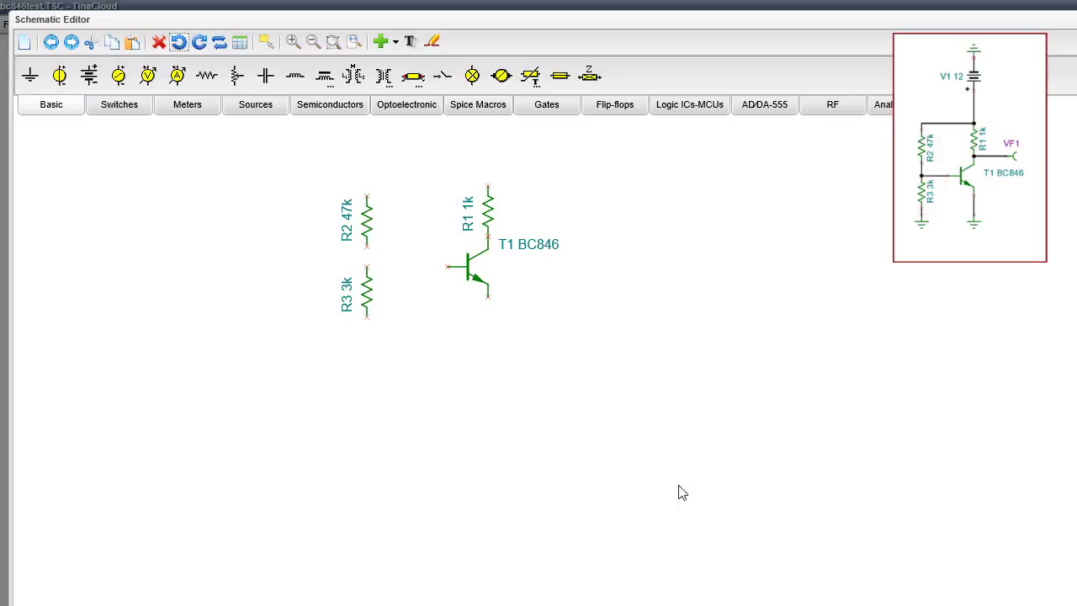
Connect a ground symbol to the transistor's emitter.
left_click(29, 80)
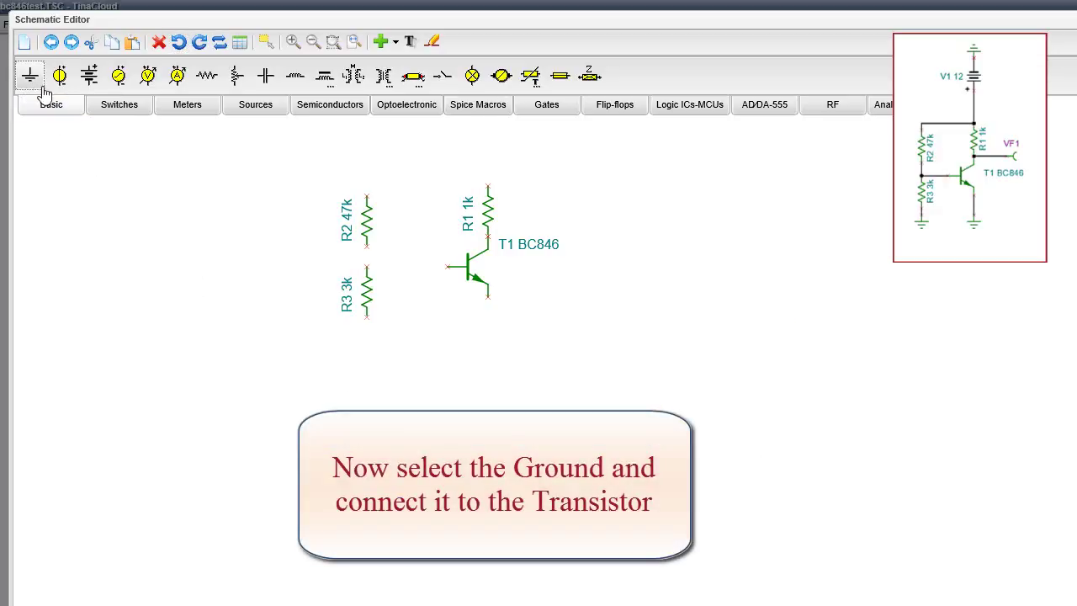
left_click(489, 306)
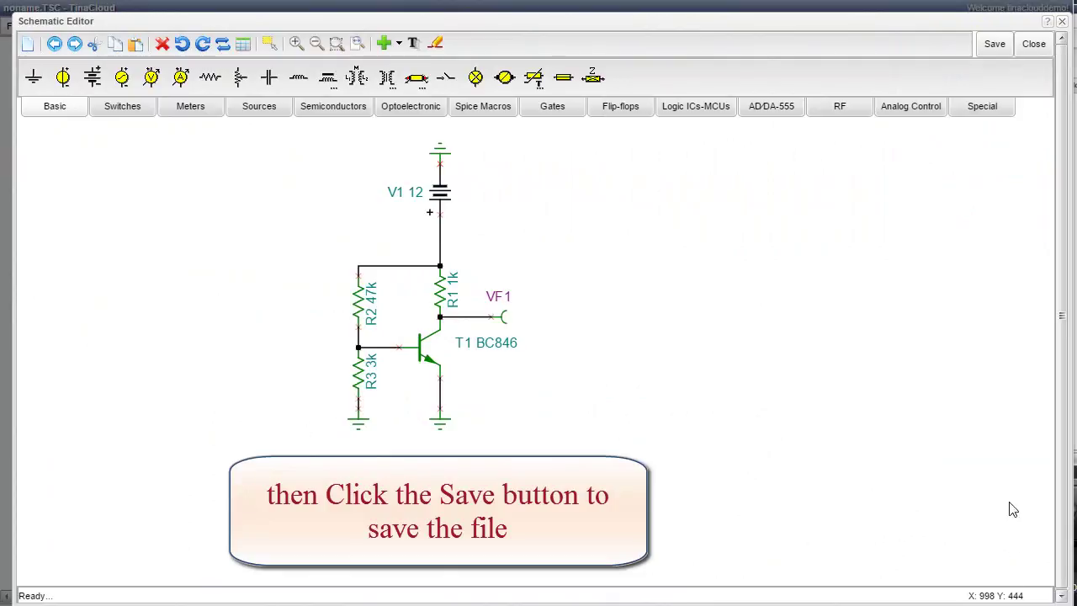
Save the circuit as bc846_test.TSC in place of the default noname.
left_click(998, 43)
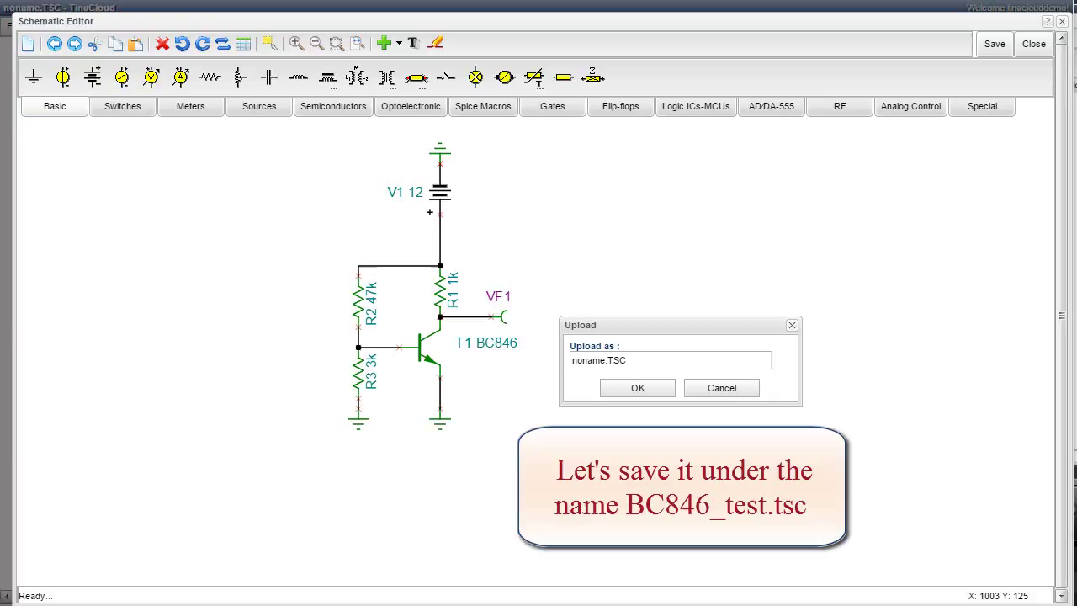
left_click(607, 361)
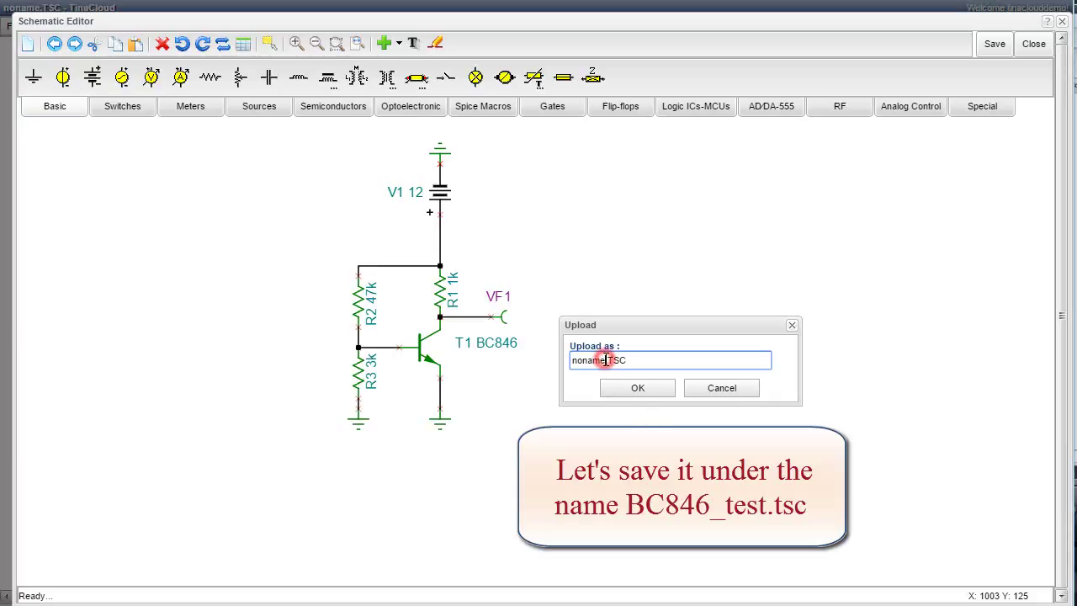
key("BackSpace")
key("BackSpace")
key("BackSpace")
type("bc846_test")
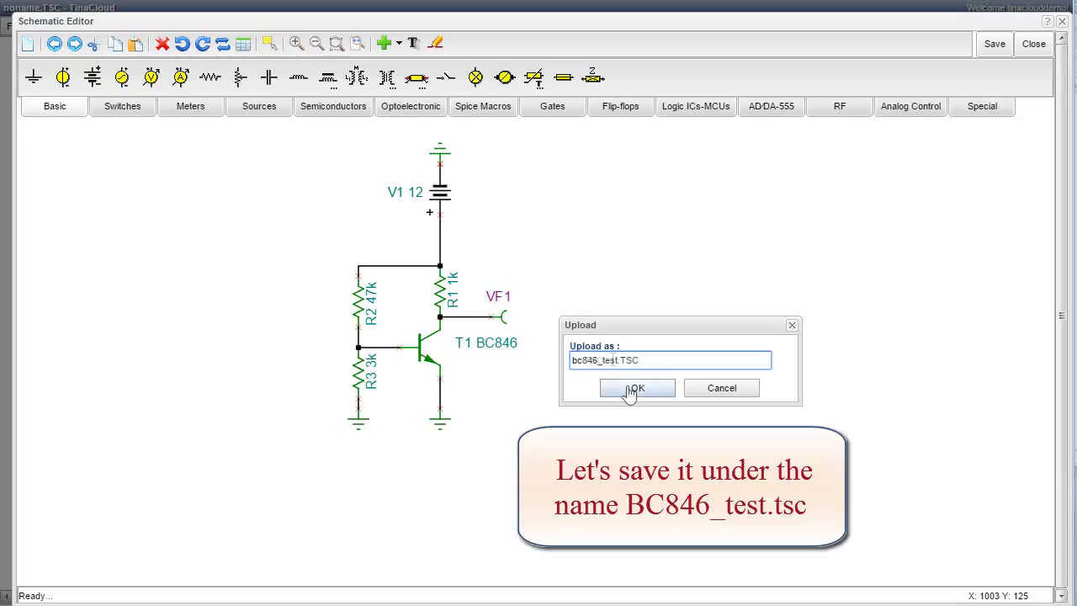
left_click(632, 389)
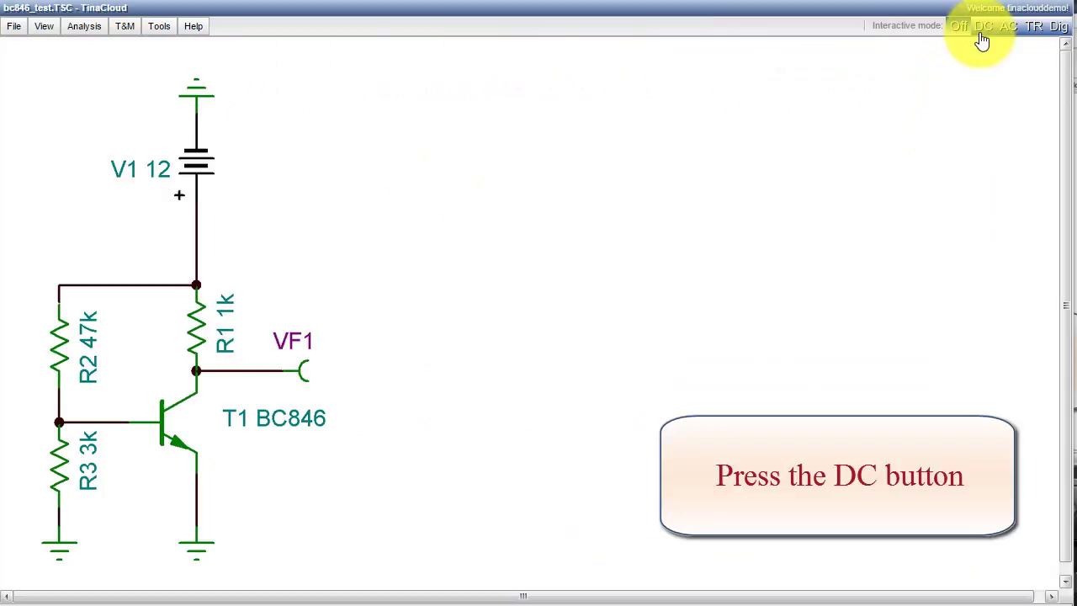
Run the circuit in Interactive DC mode so VF1 reads 4.42 V.
left_click(983, 38)
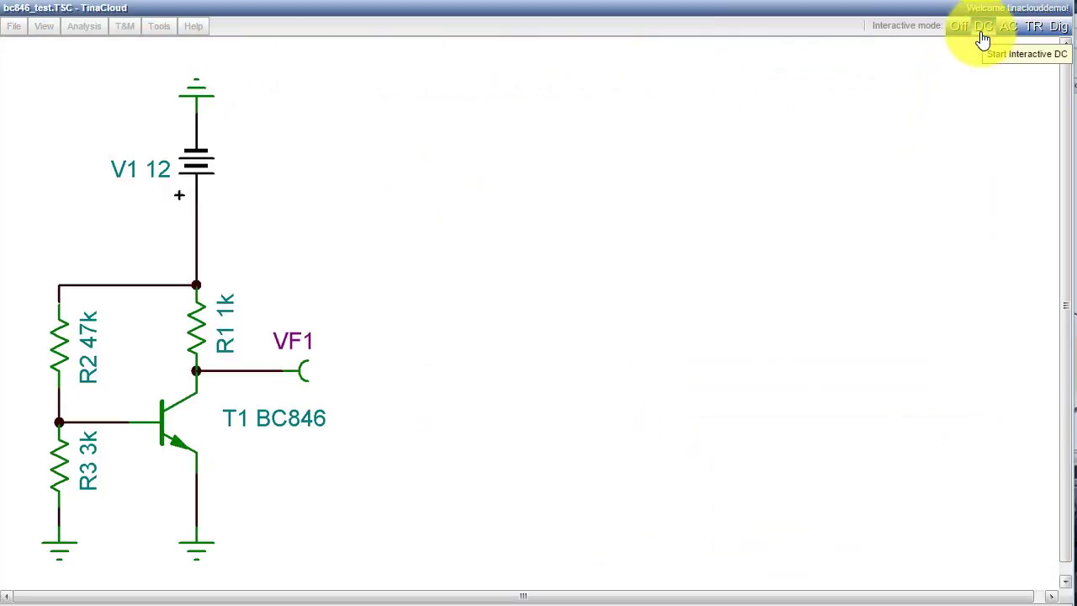